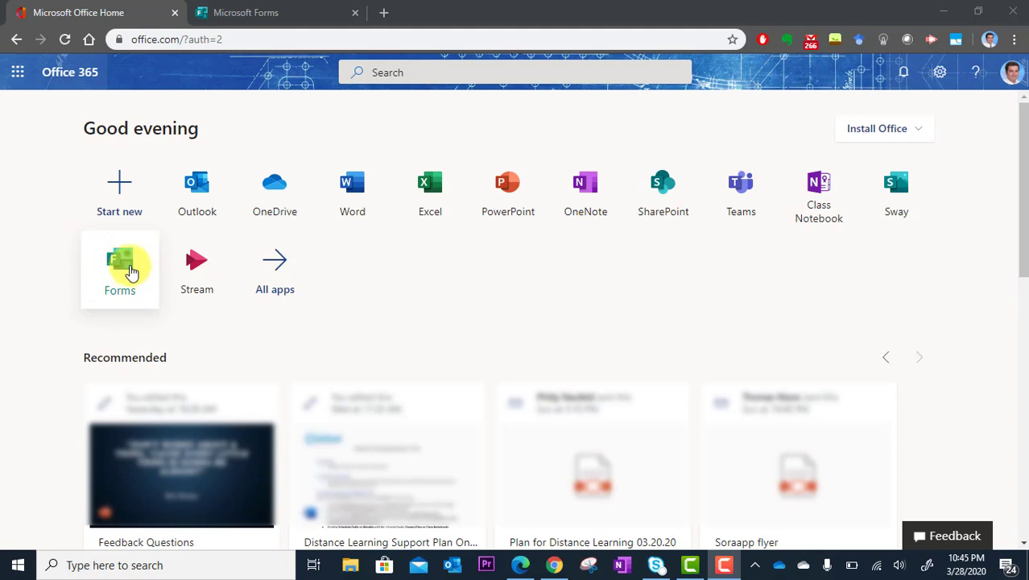
Launch Microsoft Forms from the Office 365 home page and browse the My forms list
left_click(135, 266)
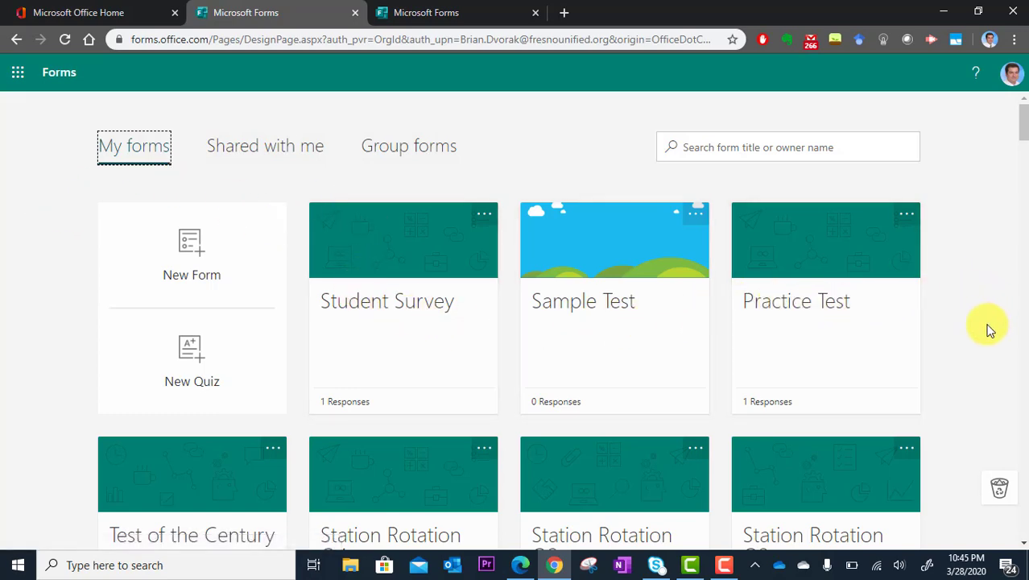
scroll(990, 331, "down", 2)
scroll(990, 330, "down", 2)
scroll(989, 330, "up", 4)
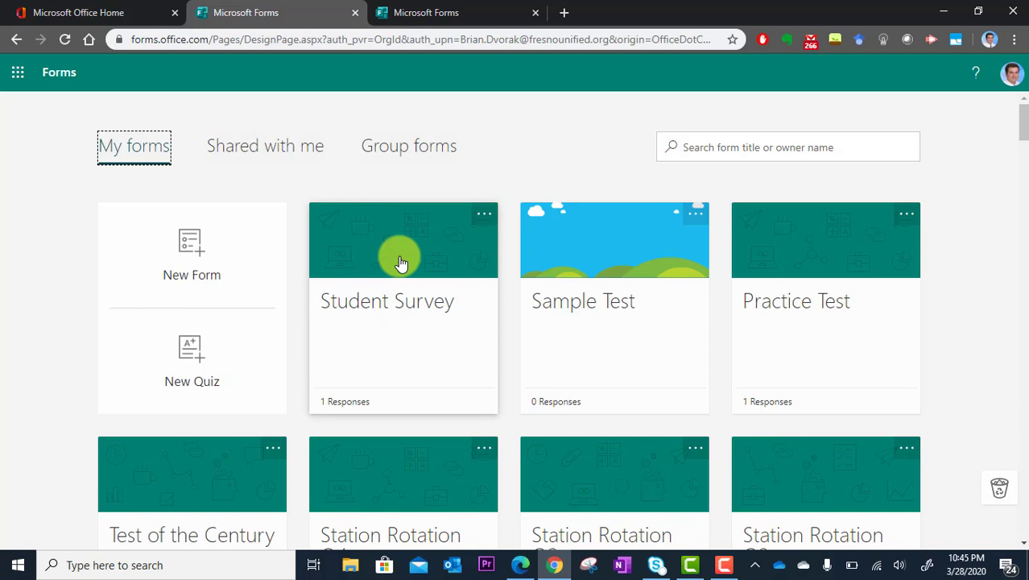
left_click(457, 11)
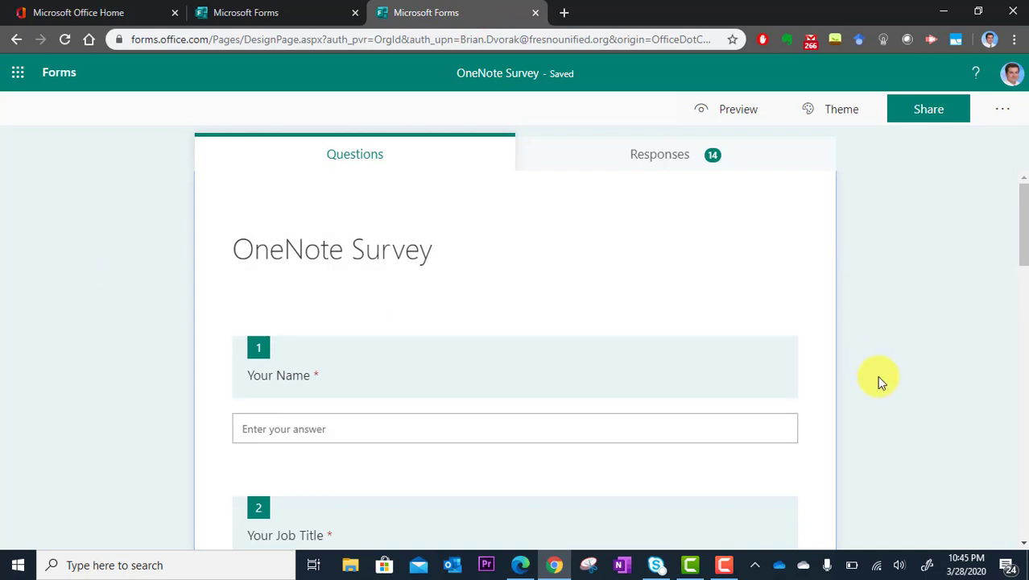
scroll(877, 375, "down", 3)
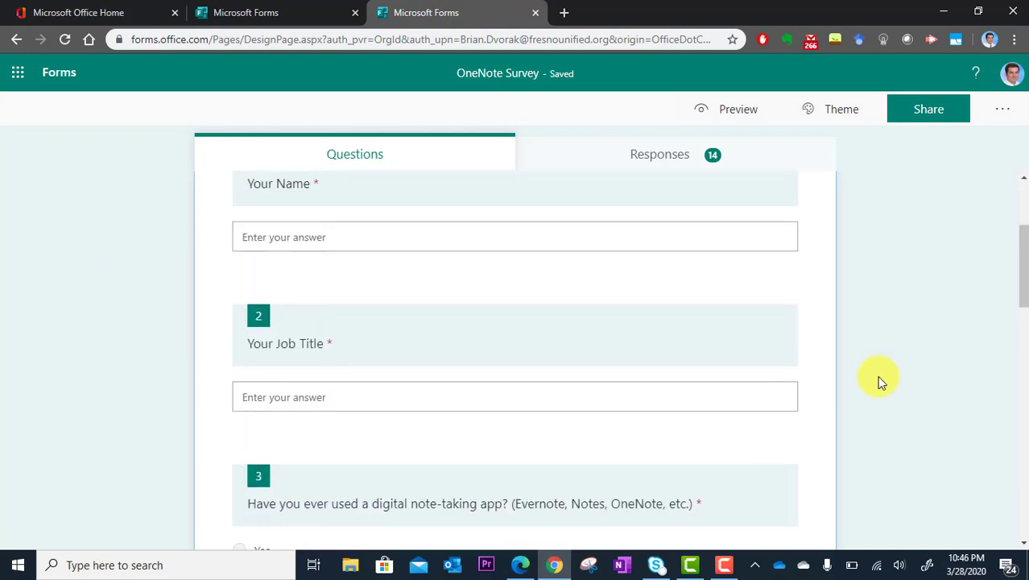
scroll(877, 376, "up", 3)
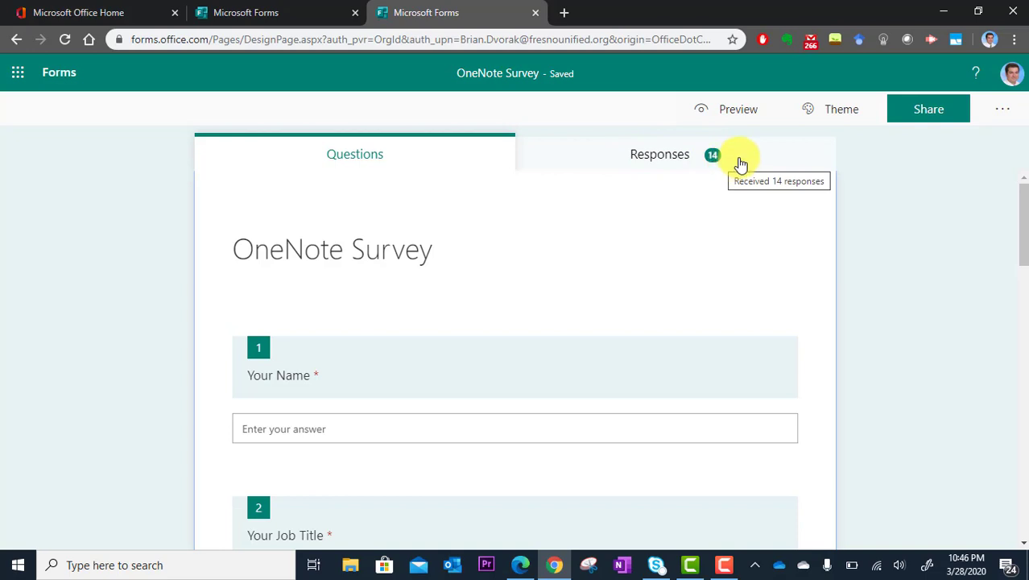
Switch to the OneNote Survey's Responses tab and scroll through the summary charts
left_click(633, 161)
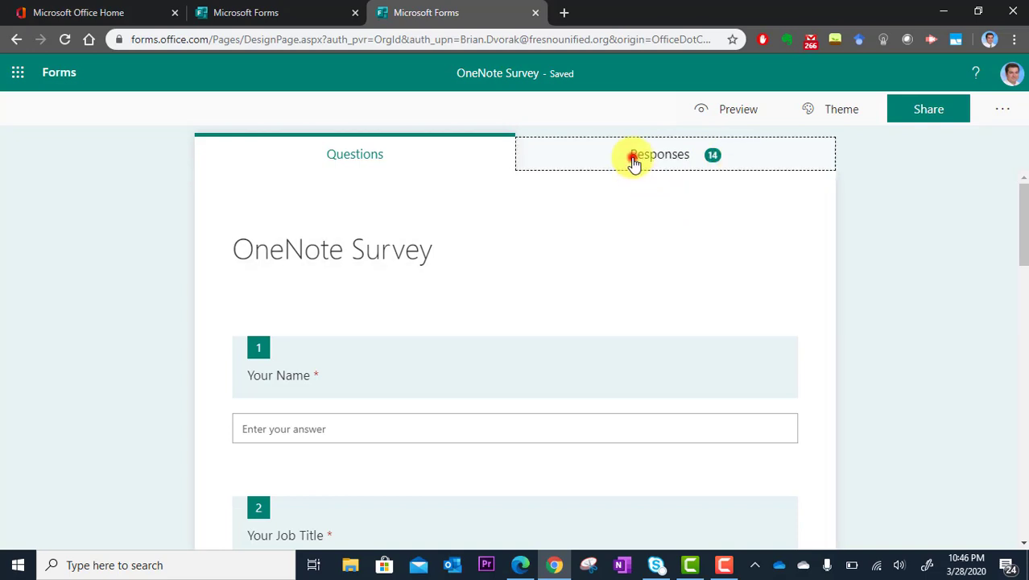
scroll(886, 356, "down", 2)
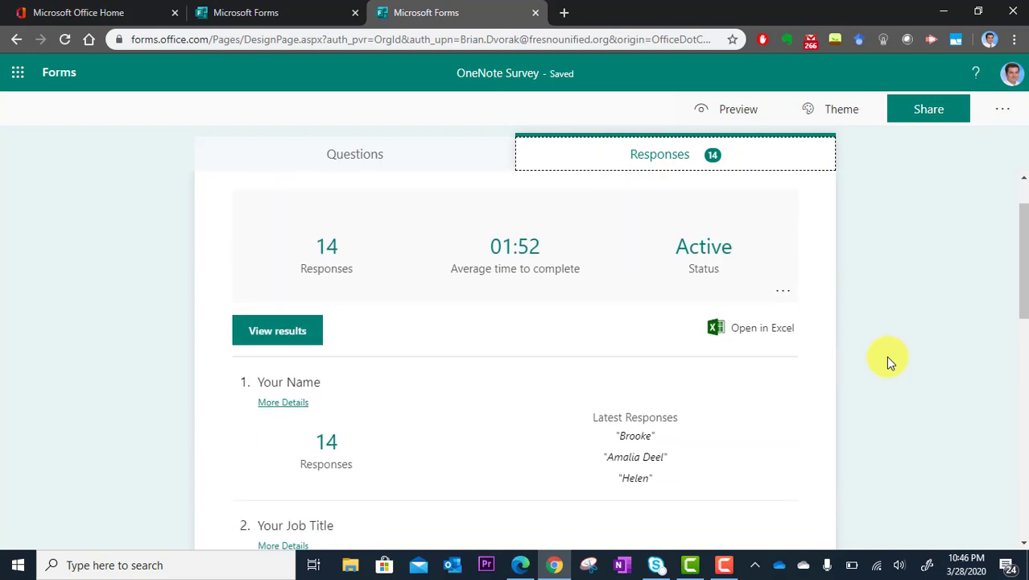
scroll(886, 356, "down", 2)
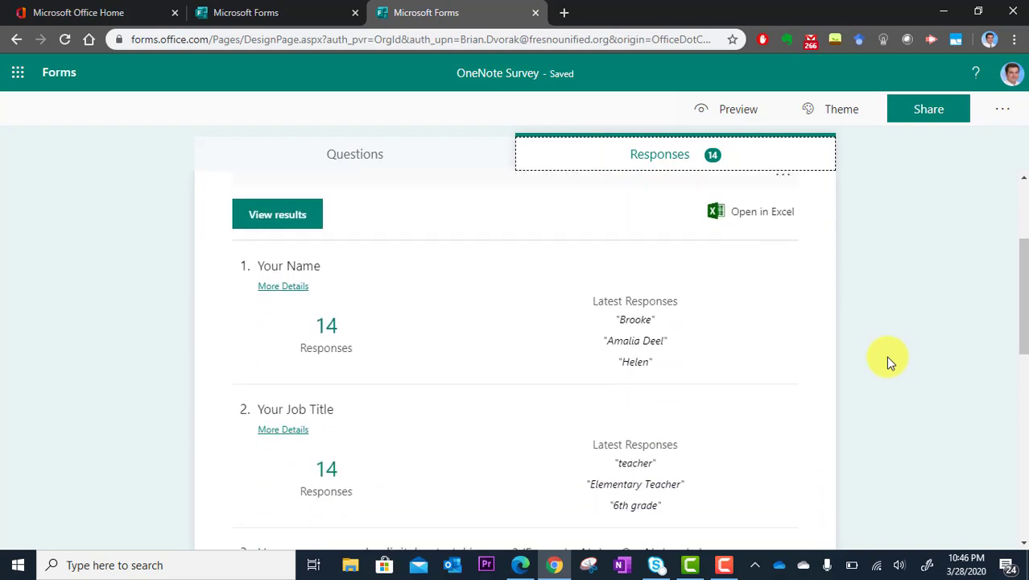
scroll(886, 356, "down", 1)
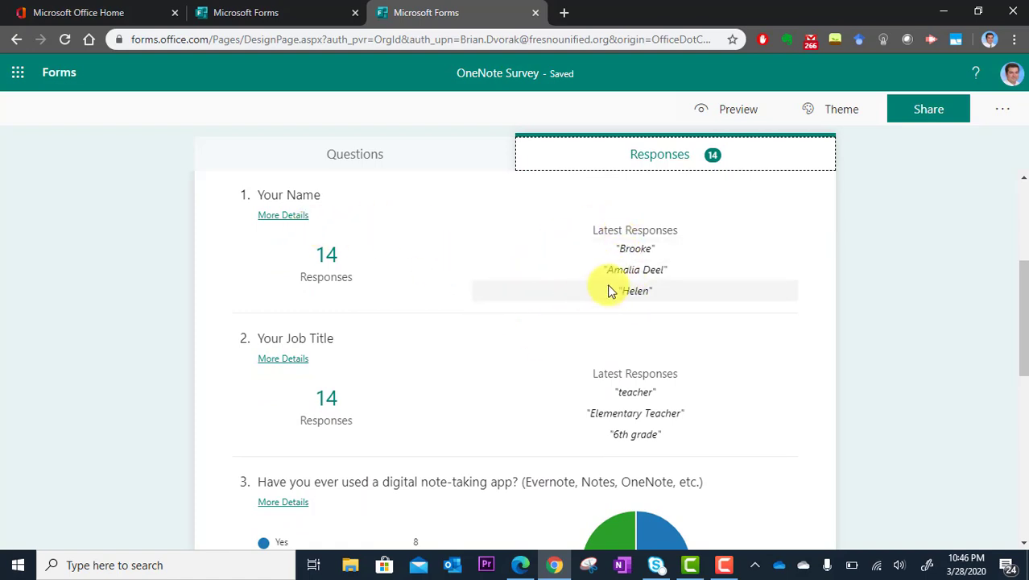
scroll(770, 305, "down", 3)
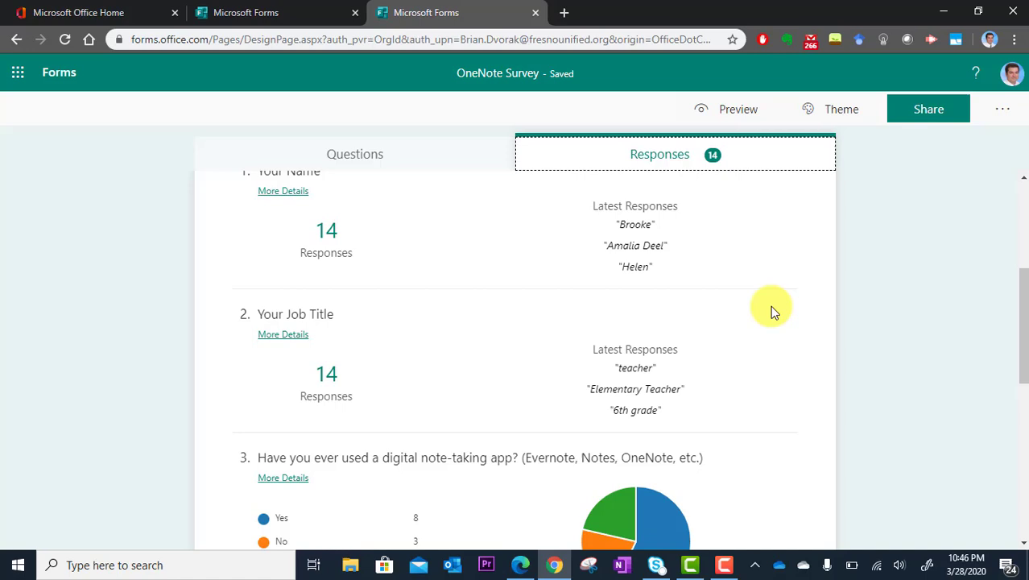
scroll(771, 305, "down", 1)
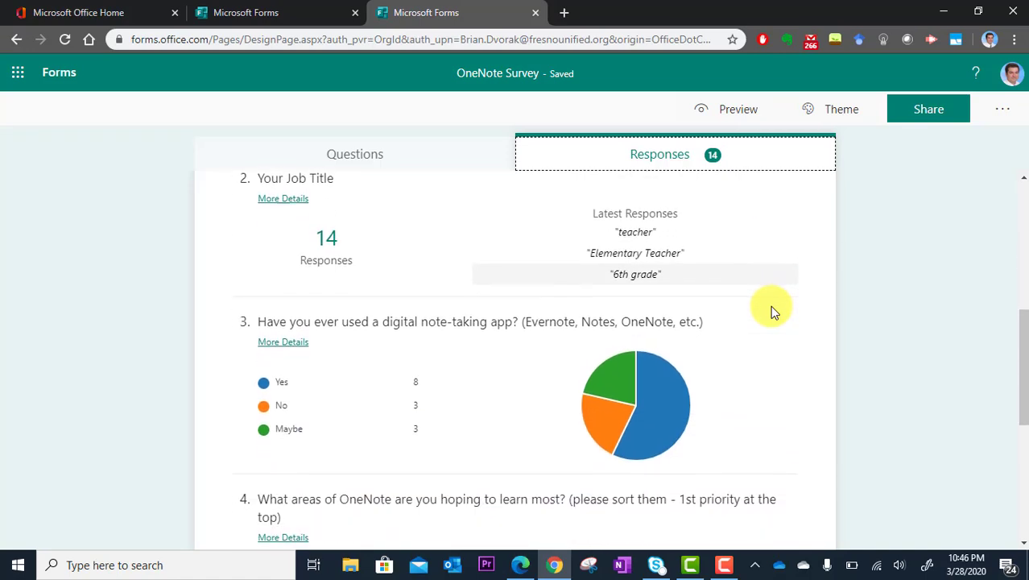
scroll(770, 305, "down", 1)
scroll(770, 305, "down", 3)
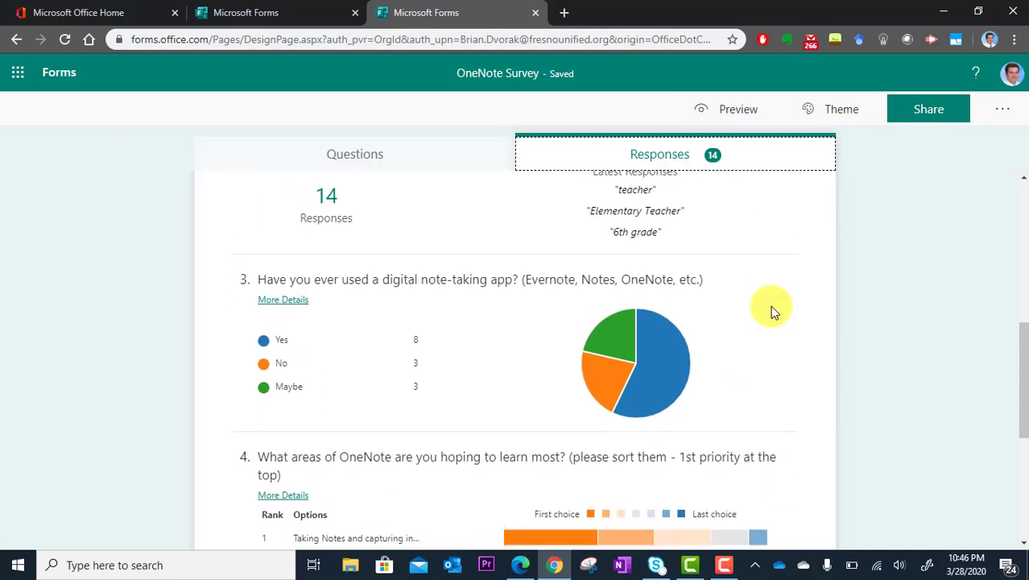
scroll(771, 305, "up", 1)
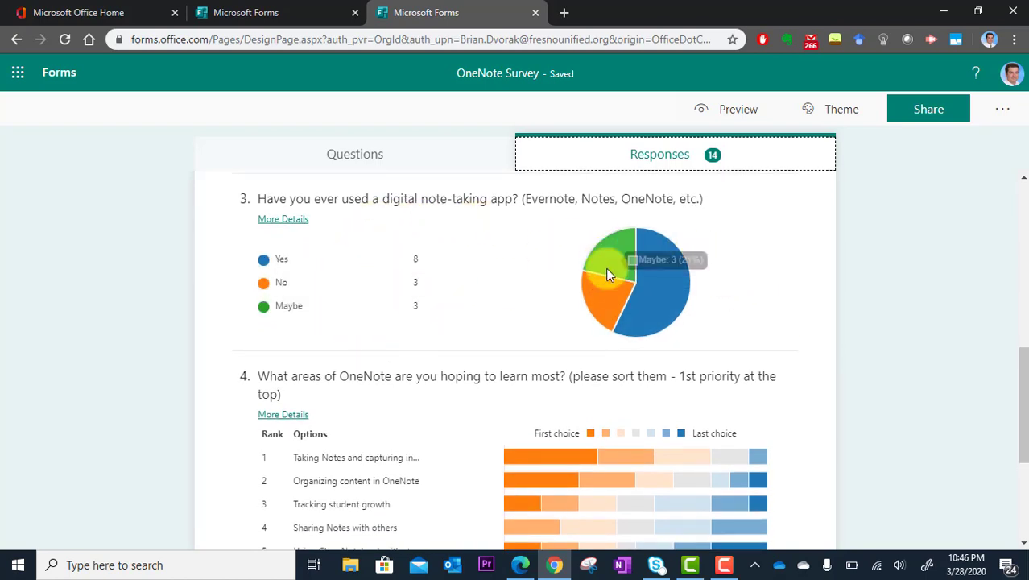
scroll(802, 312, "up", 2)
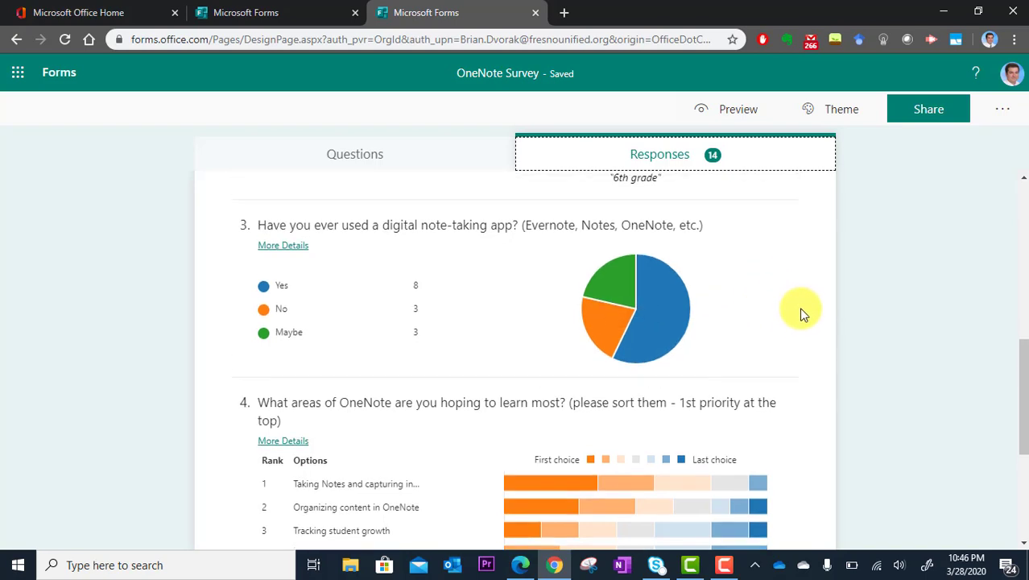
scroll(802, 313, "up", 2)
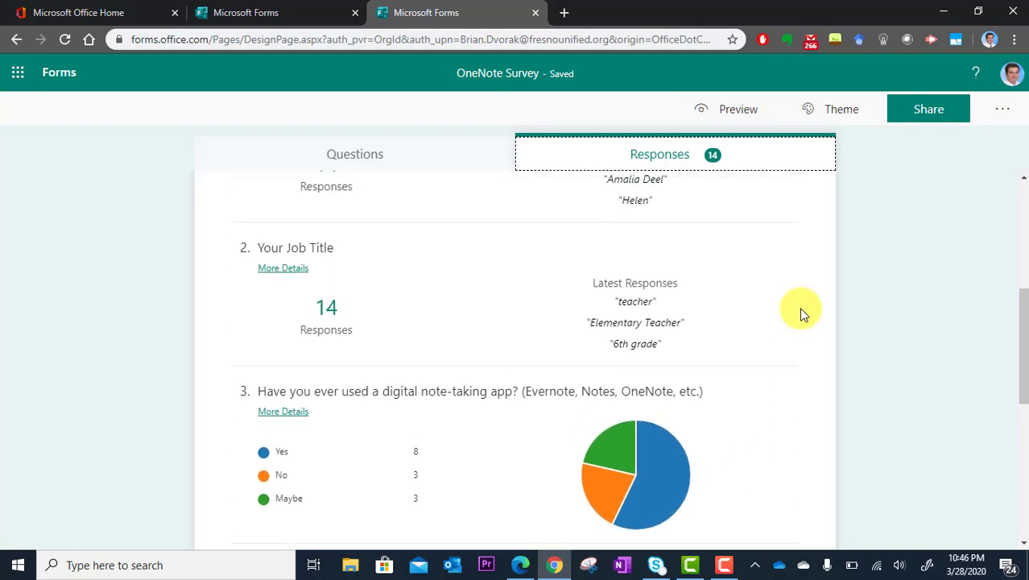
scroll(801, 313, "up", 1)
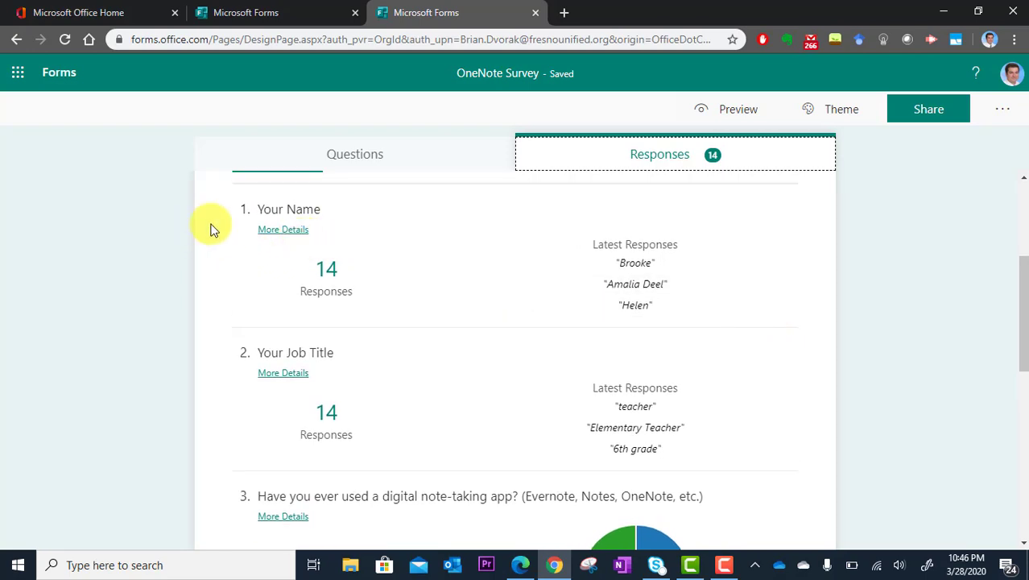
Review all 14 answers to Your Name in the details table, then close it
left_click(269, 234)
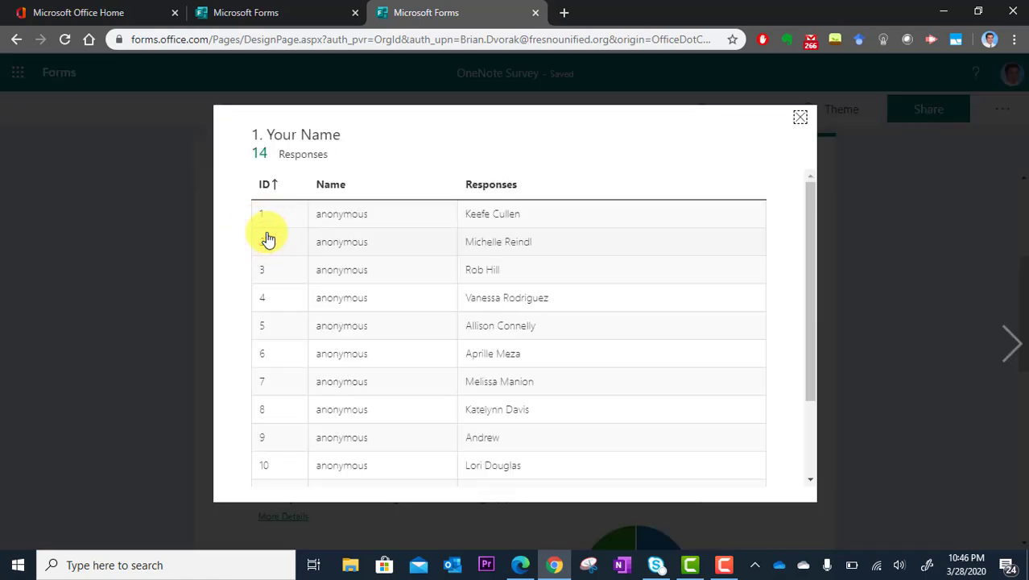
scroll(378, 402, "down", 1)
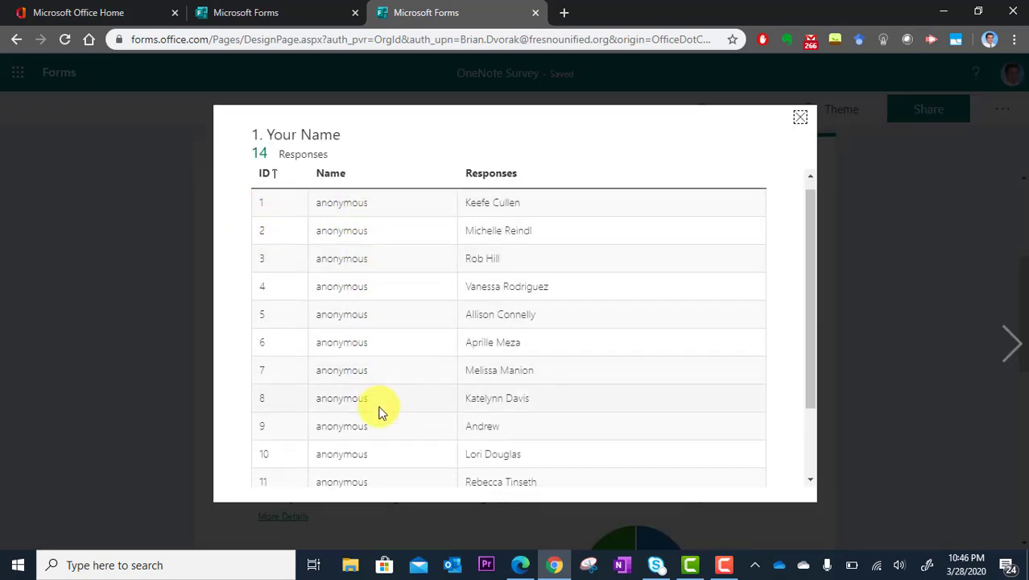
scroll(382, 412, "down", 2)
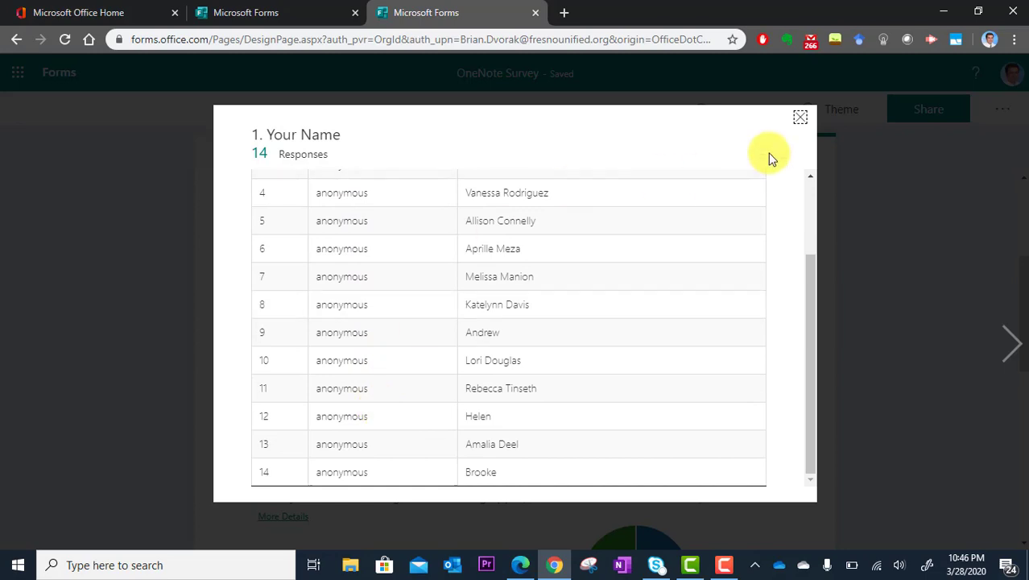
left_click(800, 120)
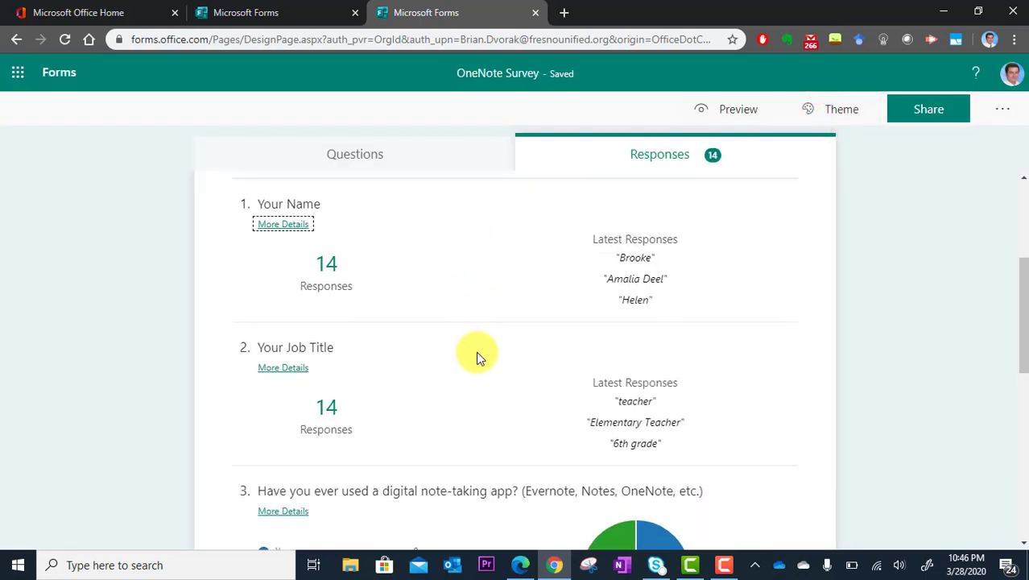
scroll(476, 351, "down", 1)
scroll(476, 351, "down", 3)
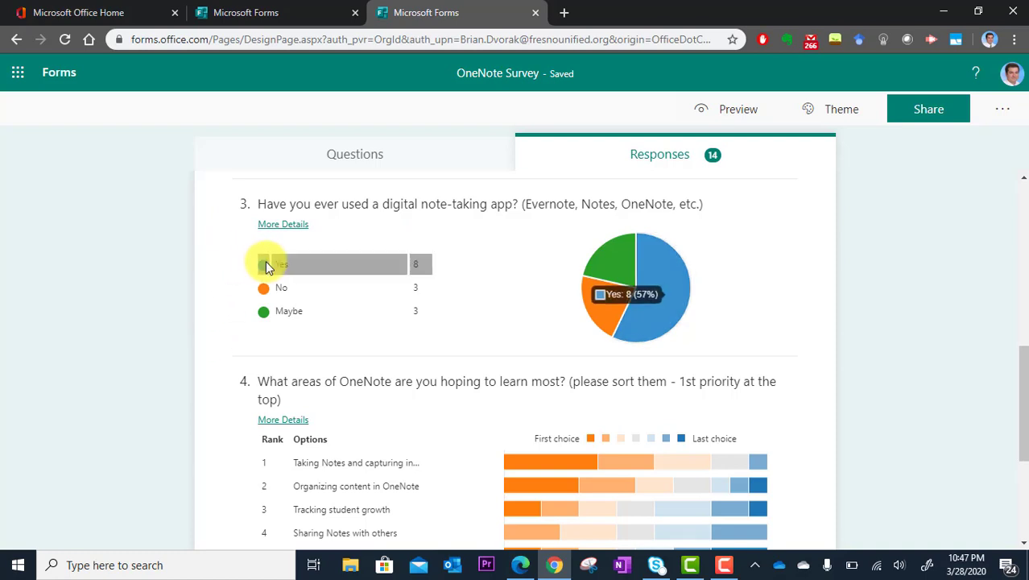
mouse_move(260, 320)
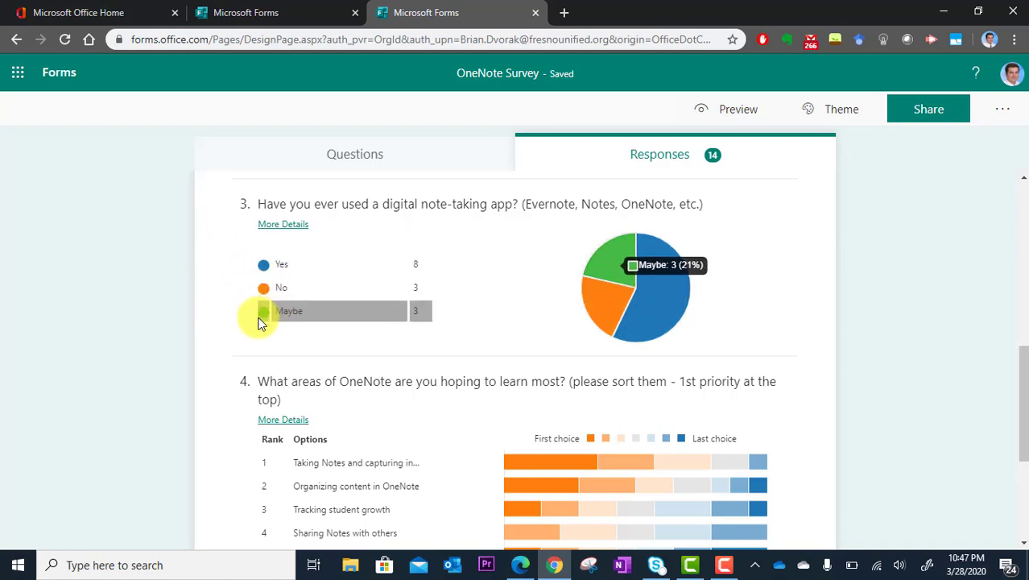
mouse_move(263, 269)
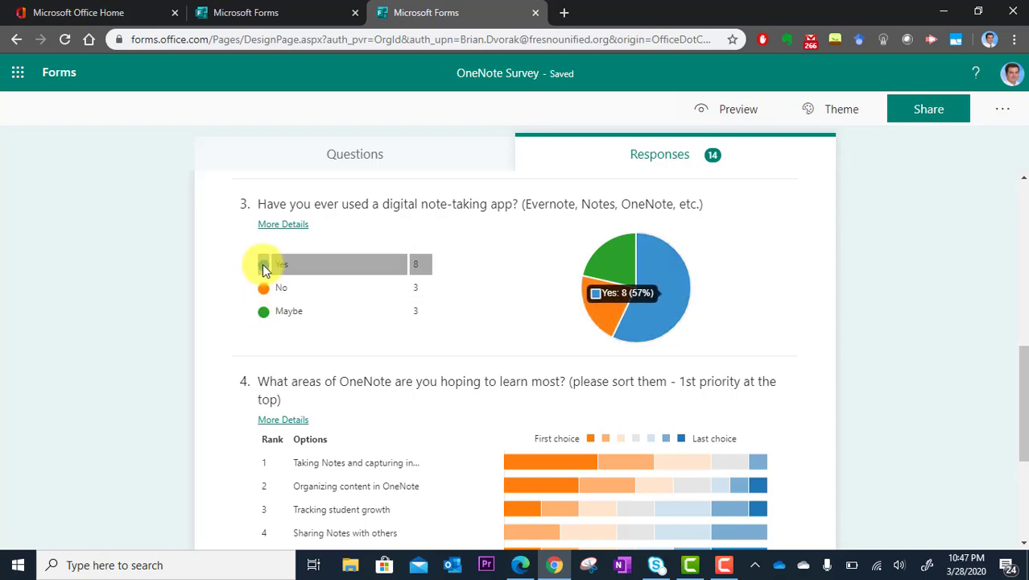
mouse_move(266, 295)
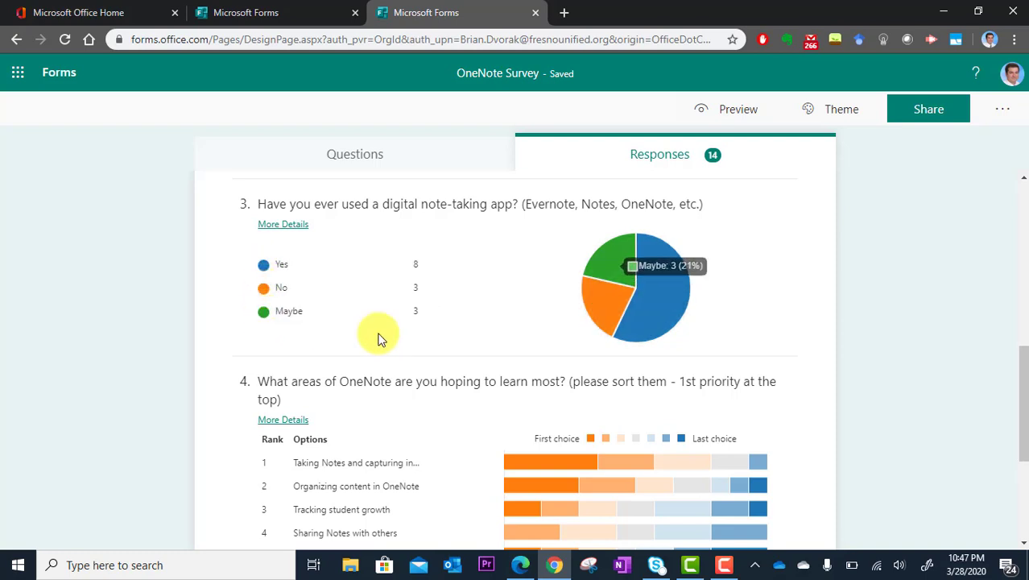
mouse_move(654, 312)
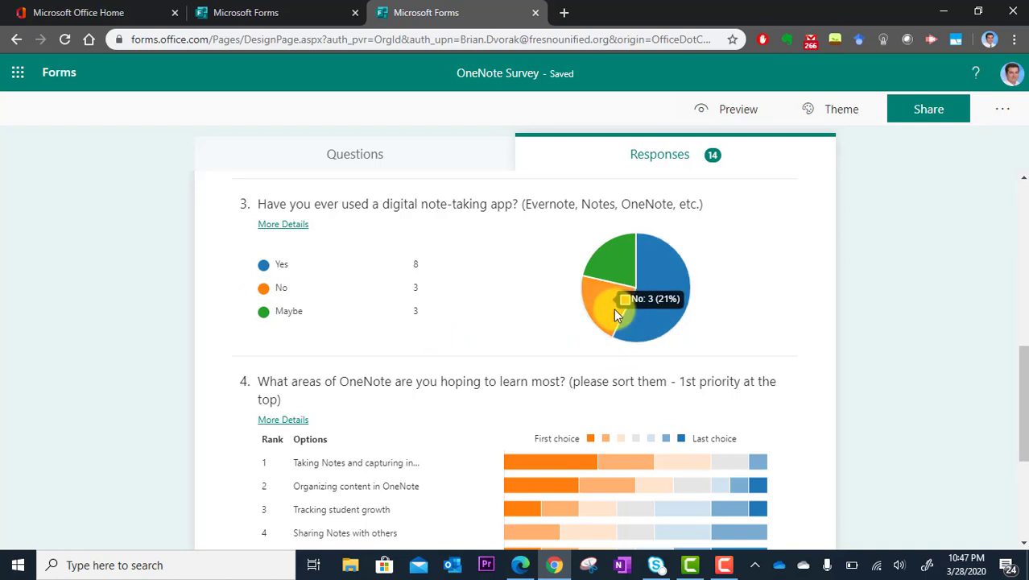
mouse_move(601, 259)
scroll(563, 320, "down", 2)
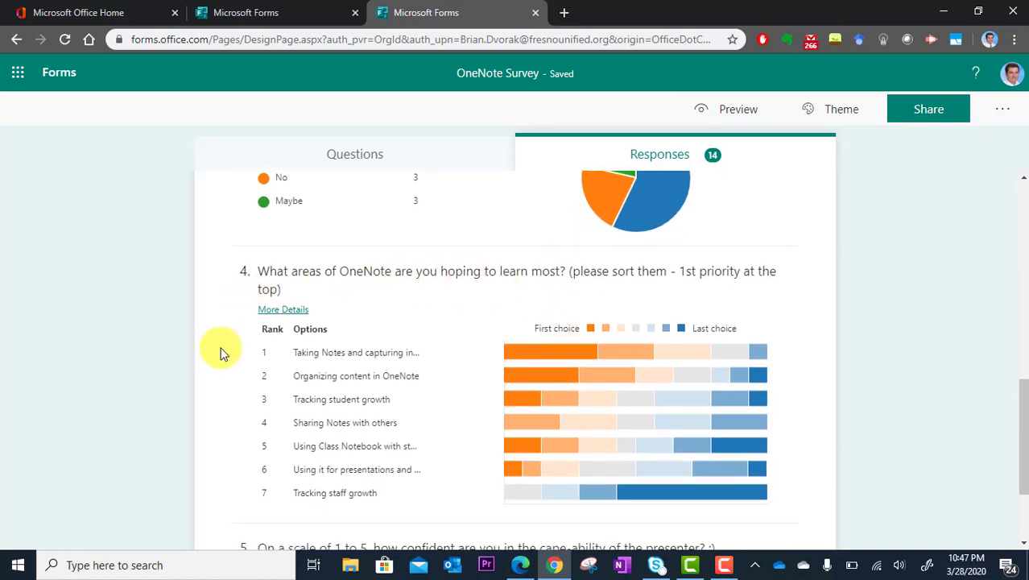
scroll(217, 355, "down", 1)
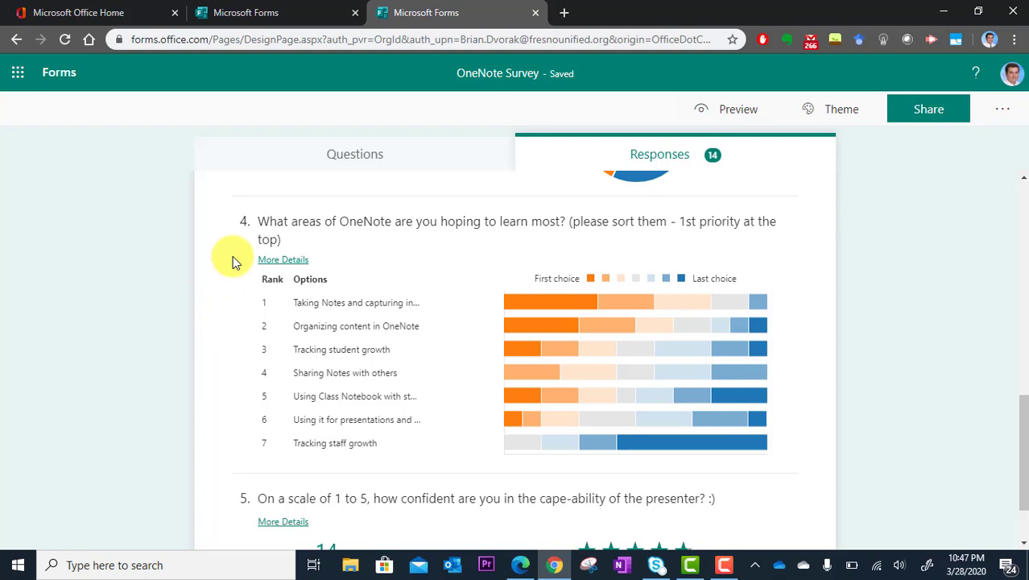
mouse_move(535, 309)
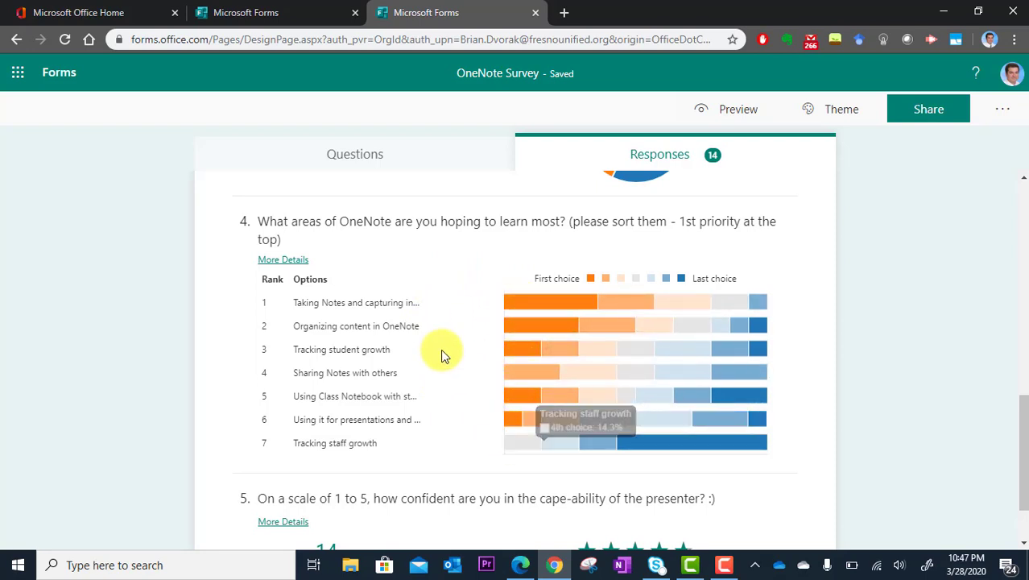
Open question 4's details and scan all 14 respondents' 1st and 2nd priority choices
left_click(299, 265)
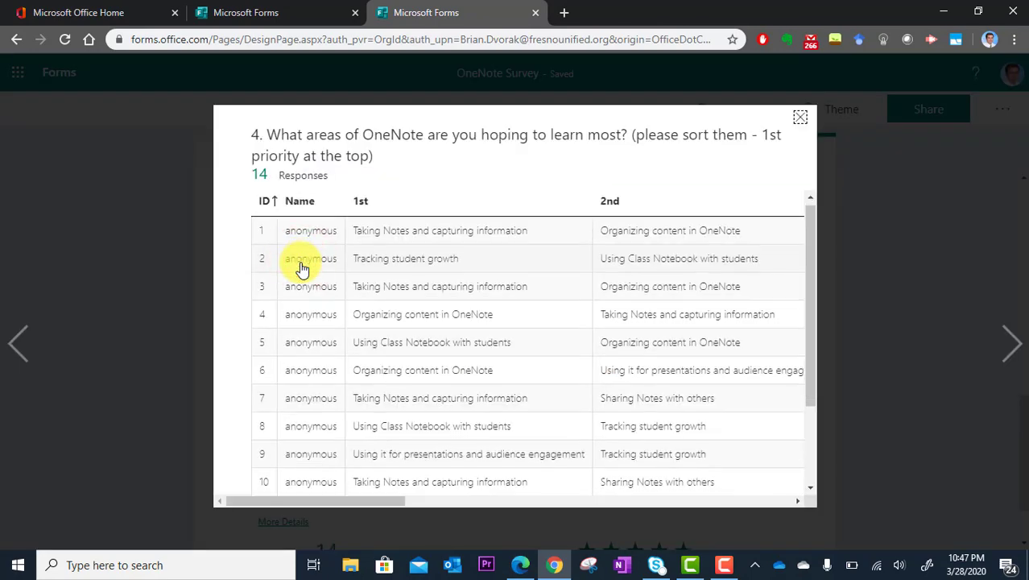
scroll(301, 269, "down", 2)
scroll(301, 269, "down", 2)
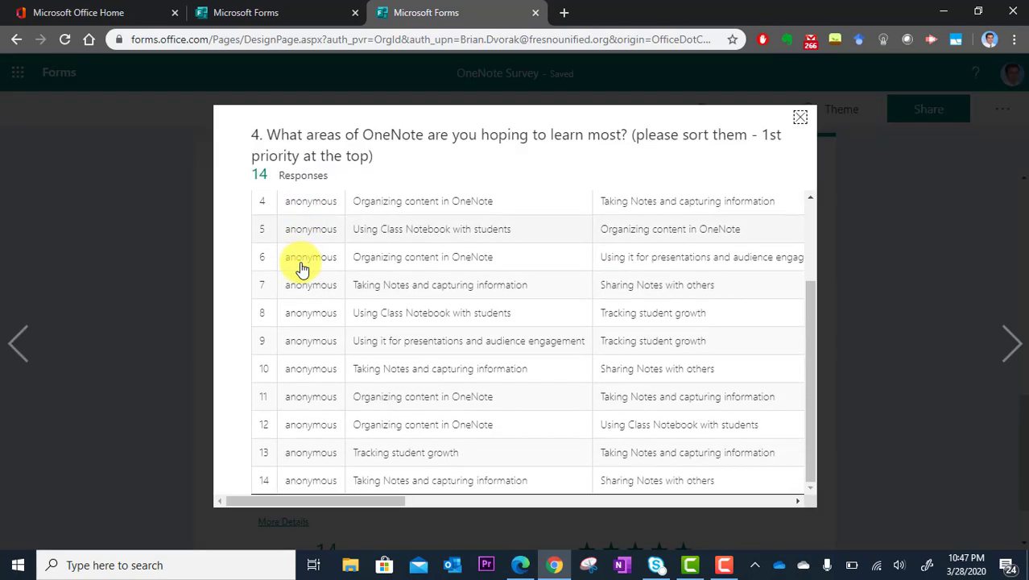
scroll(301, 269, "right", 6)
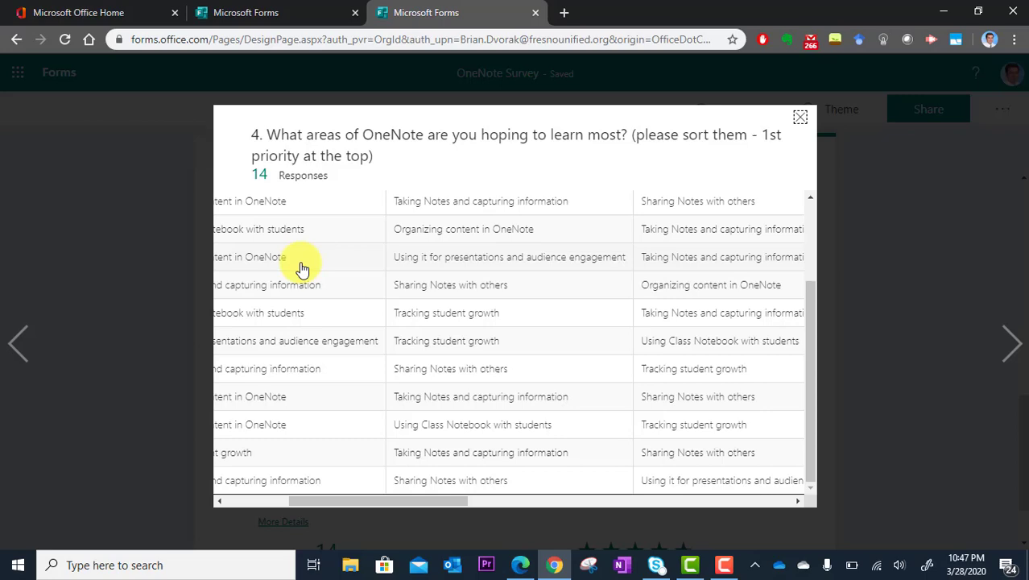
scroll(302, 269, "right", 3)
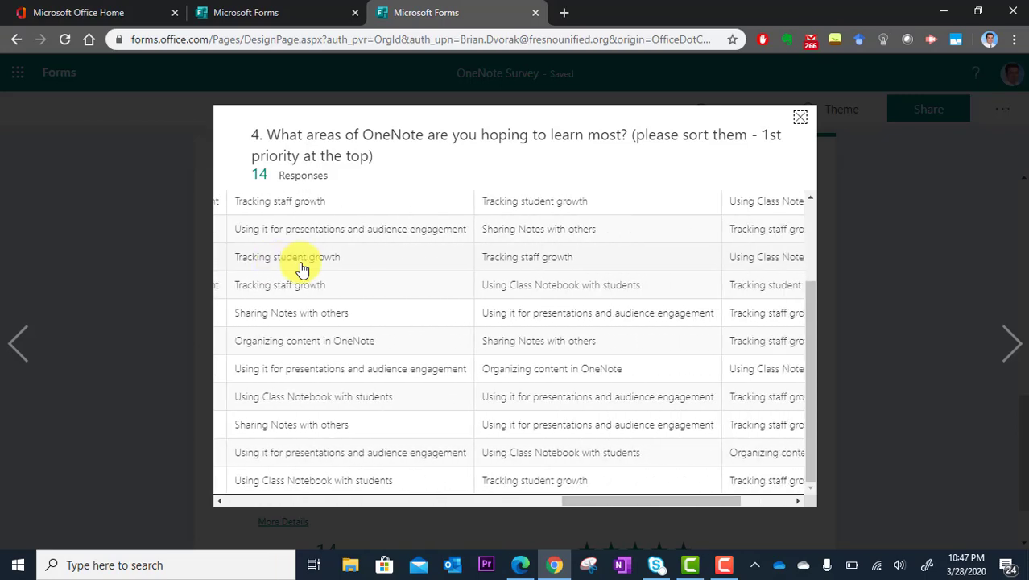
scroll(301, 269, "left", 9)
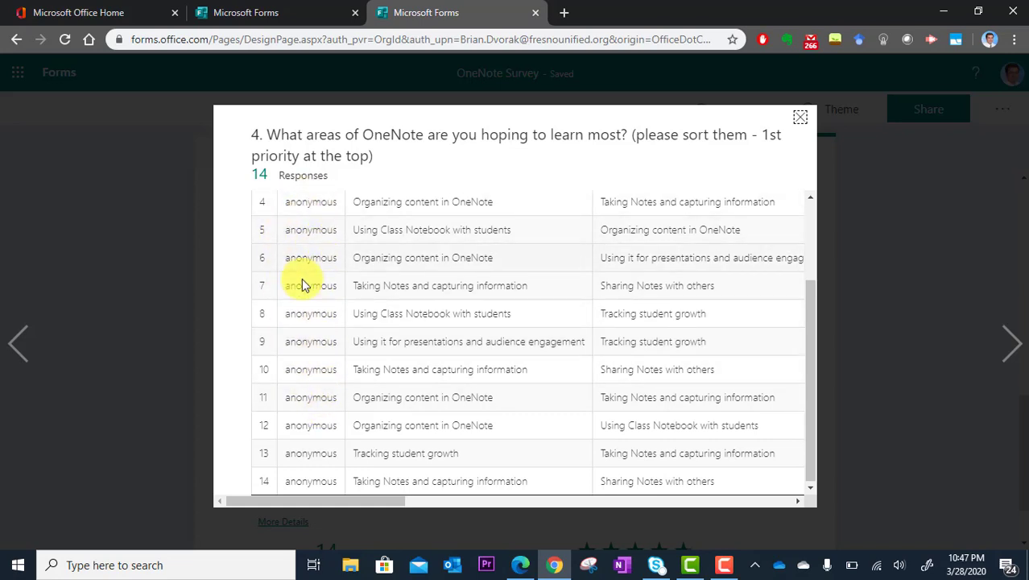
scroll(315, 344, "up", 2)
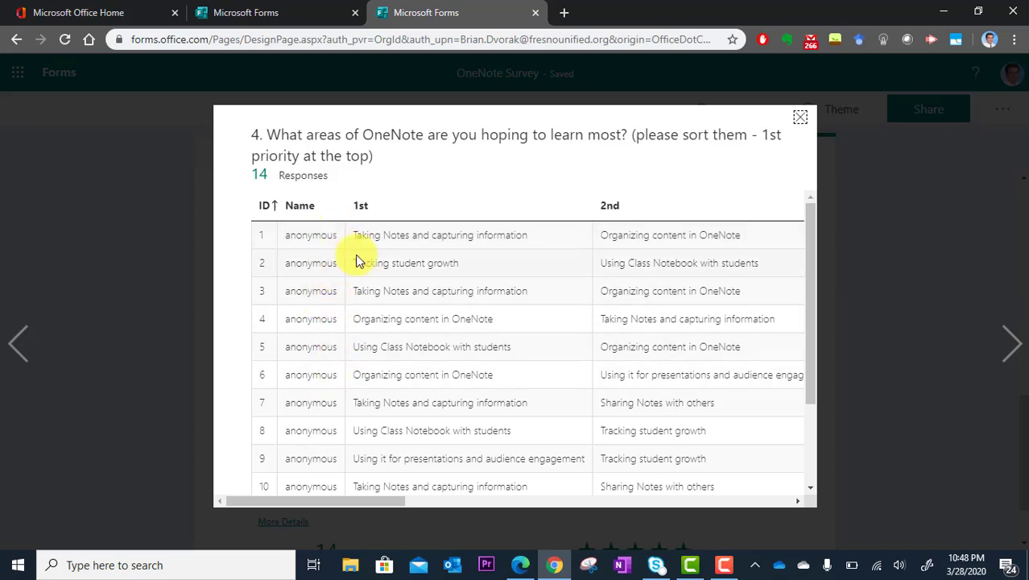
Close question 4's table and return to the 14-response, 01:52-average summary stats
left_click(800, 118)
scroll(800, 391, "down", 1)
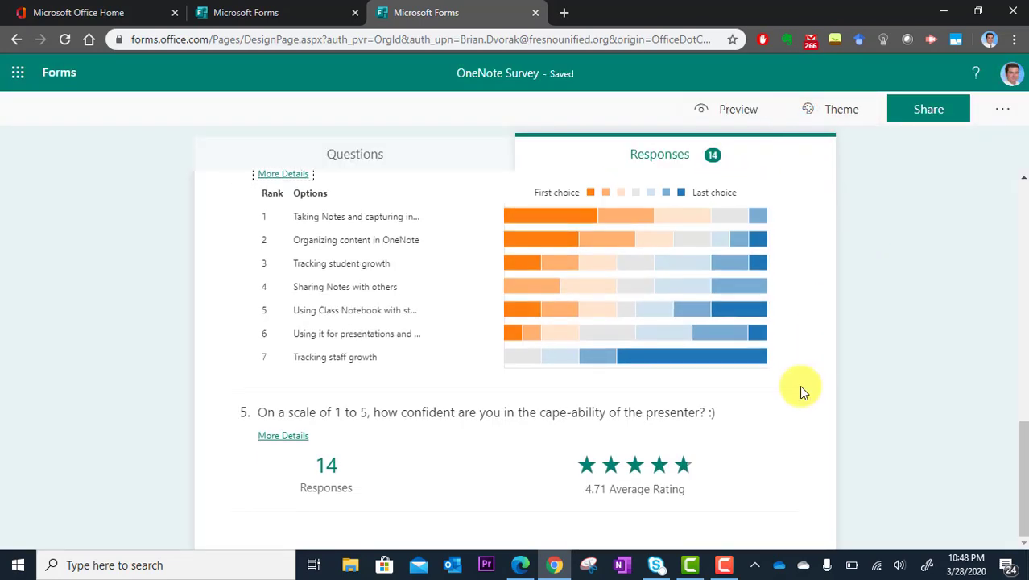
scroll(802, 390, "up", 1)
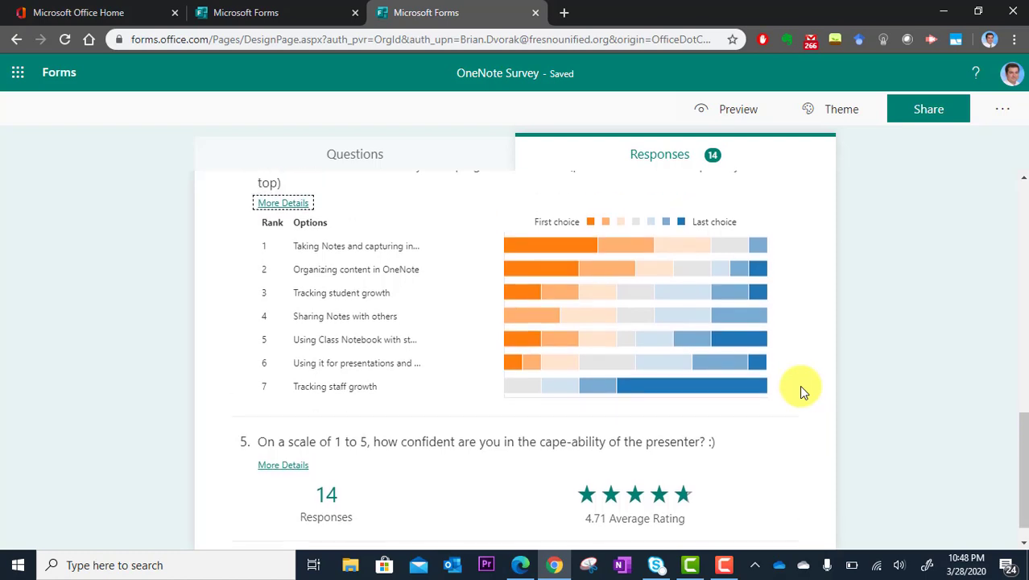
scroll(800, 392, "up", 5)
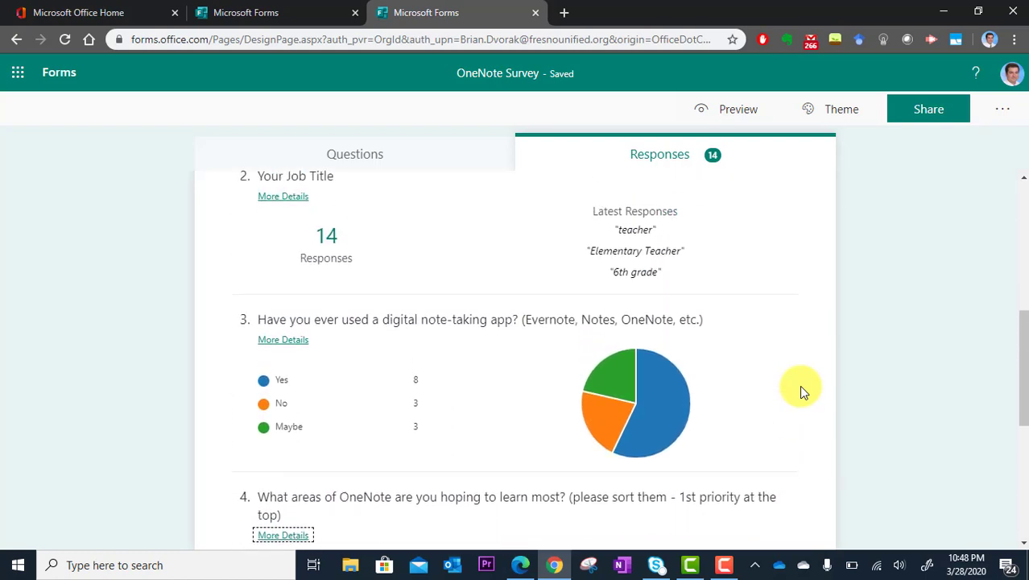
scroll(800, 391, "up", 3)
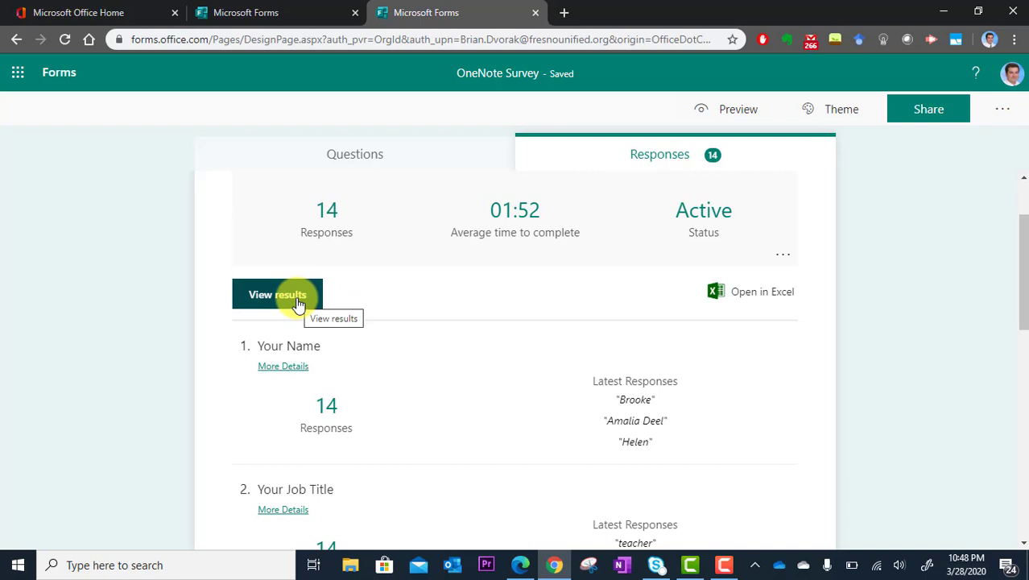
Open View results and read through Respondent 1's answers
left_click(298, 302)
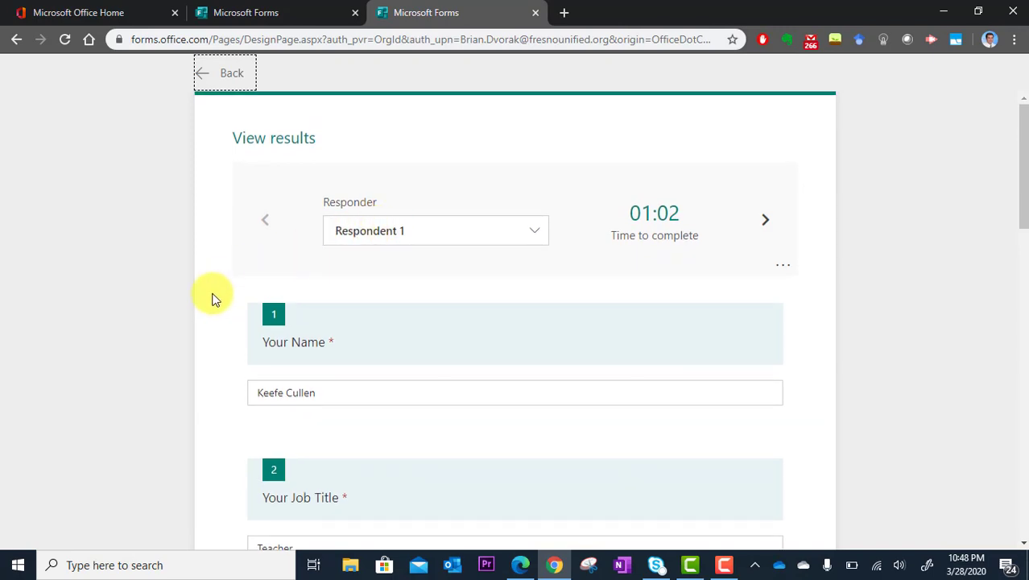
scroll(213, 298, "down", 1)
scroll(214, 298, "down", 5)
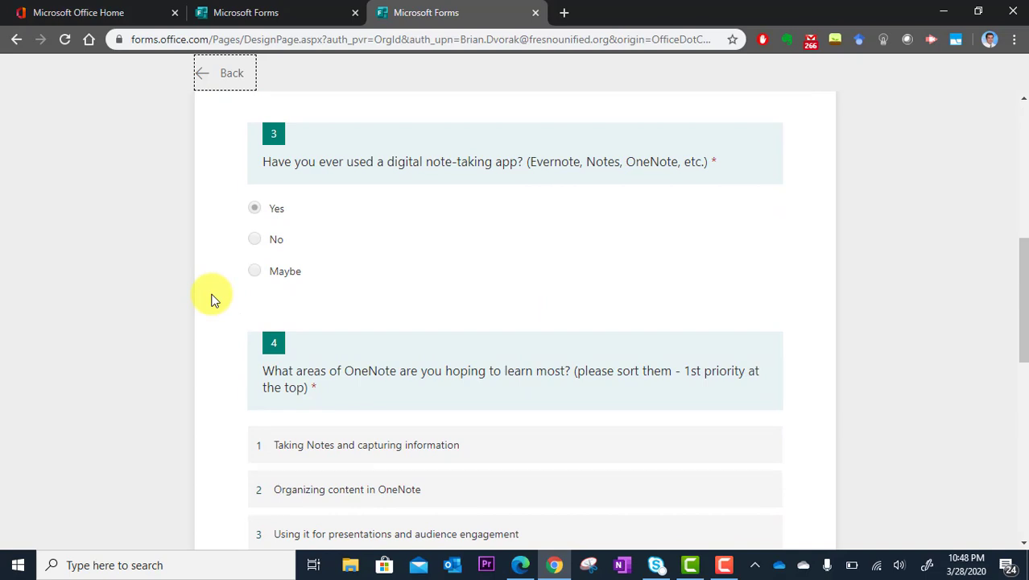
scroll(213, 298, "down", 5)
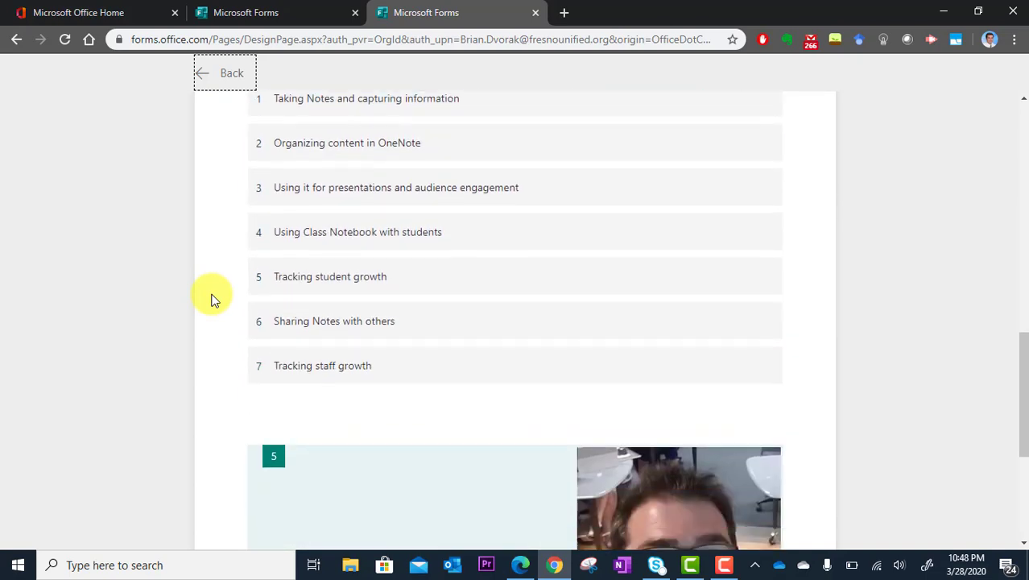
scroll(213, 298, "down", 2)
scroll(214, 298, "up", 5)
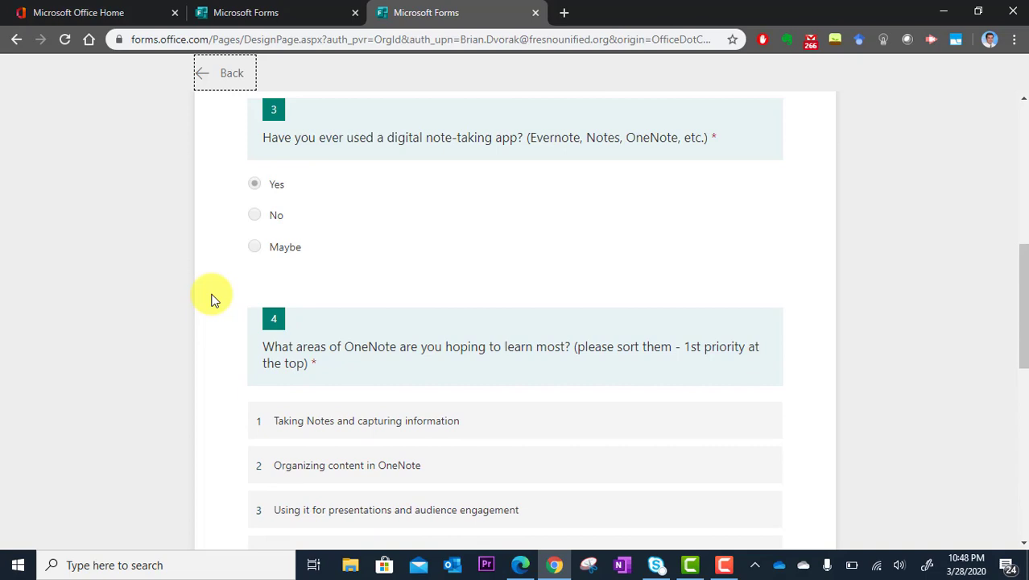
scroll(214, 298, "up", 6)
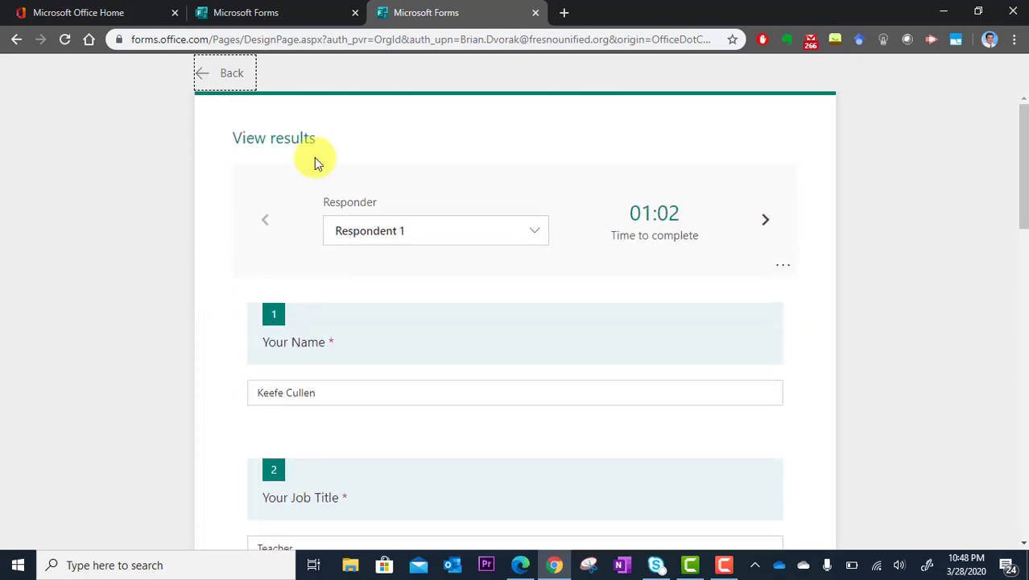
Advance to Respondent 2's answers, completed in 01:33
left_click(765, 222)
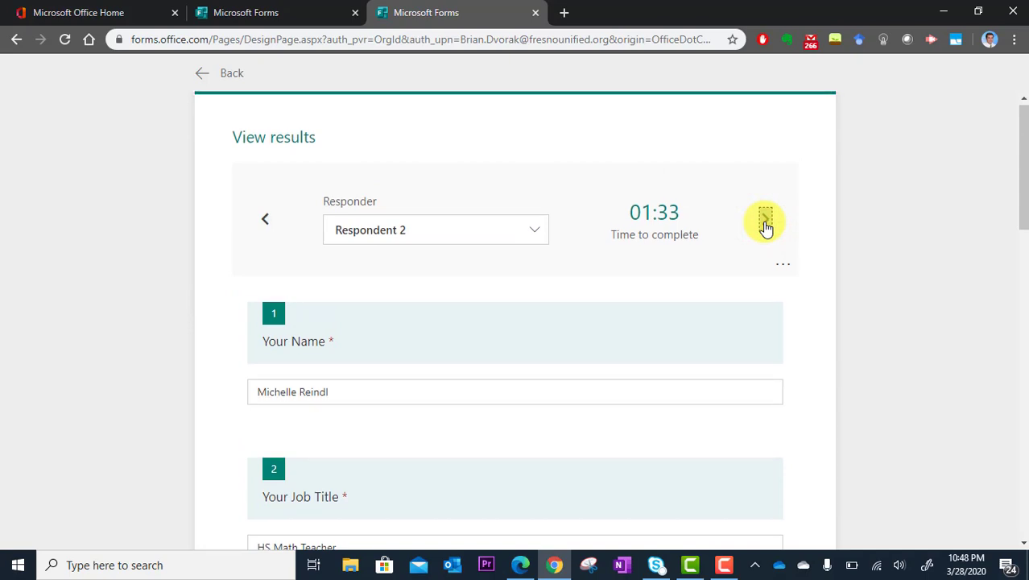
scroll(765, 228, "down", 8)
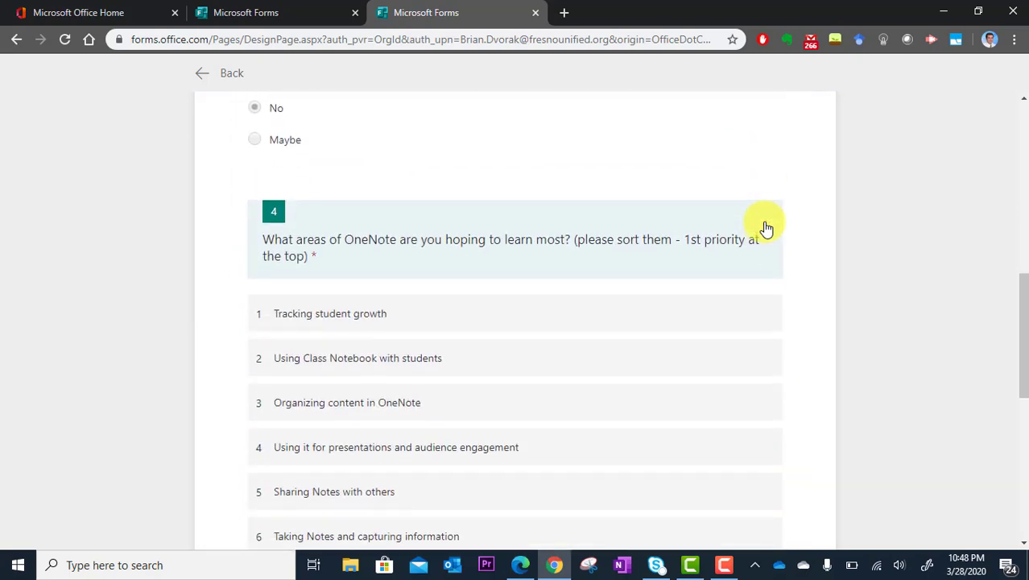
scroll(765, 227, "up", 10)
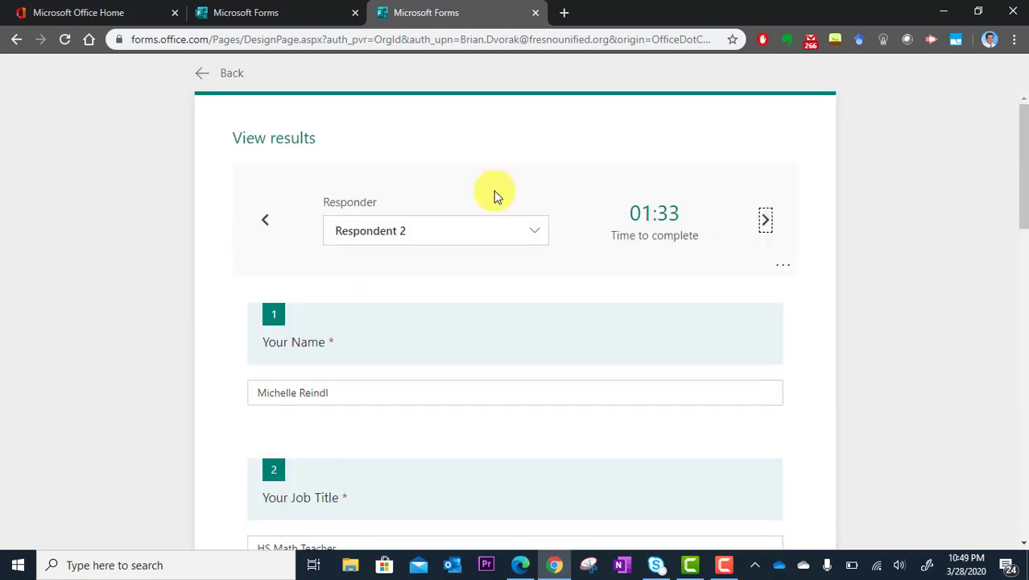
Return from individual results to the OneNote Survey summary showing 14 responses and Active status
left_click(214, 73)
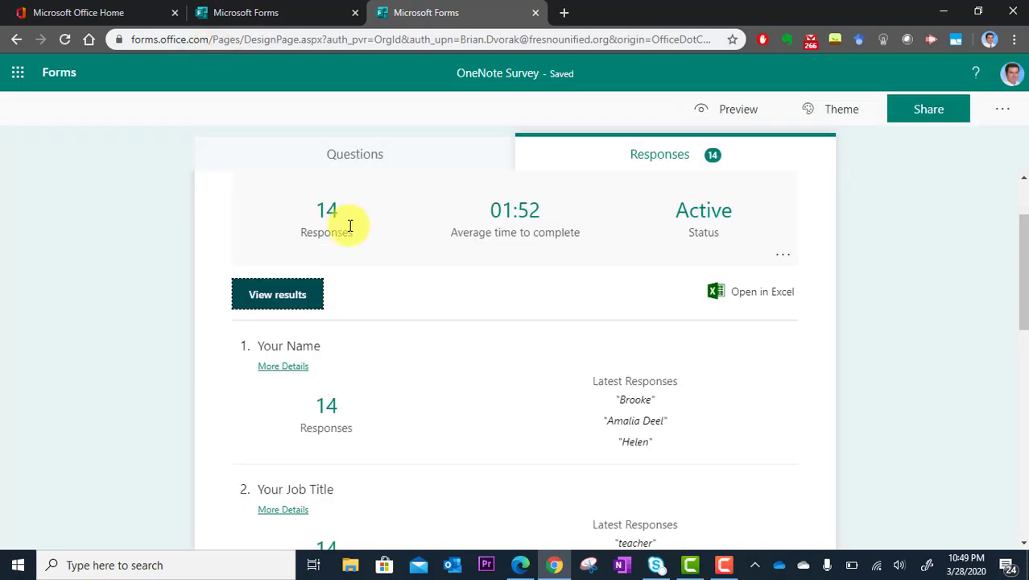
scroll(349, 224, "up", 1)
scroll(350, 225, "up", 1)
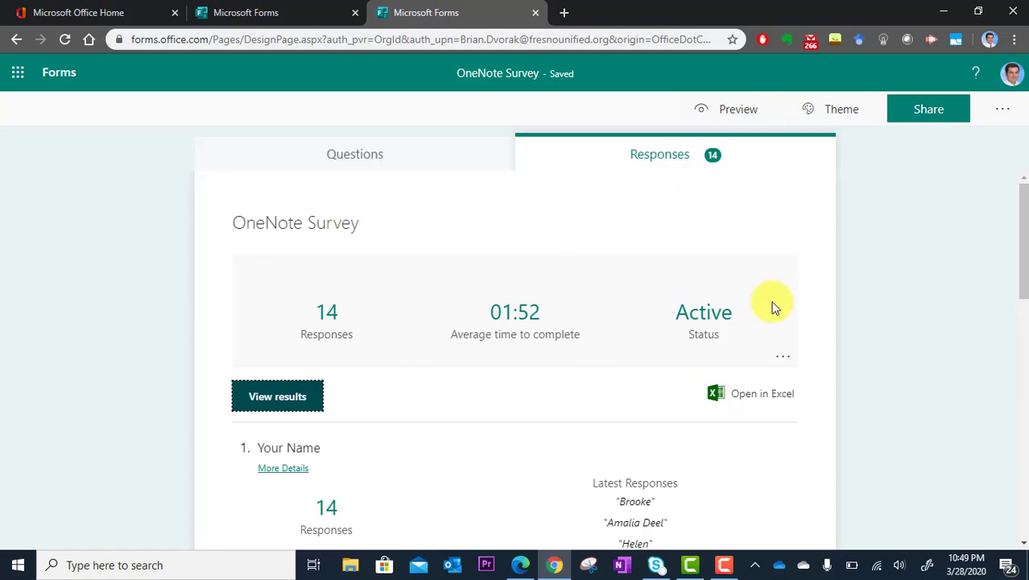
left_click(792, 368)
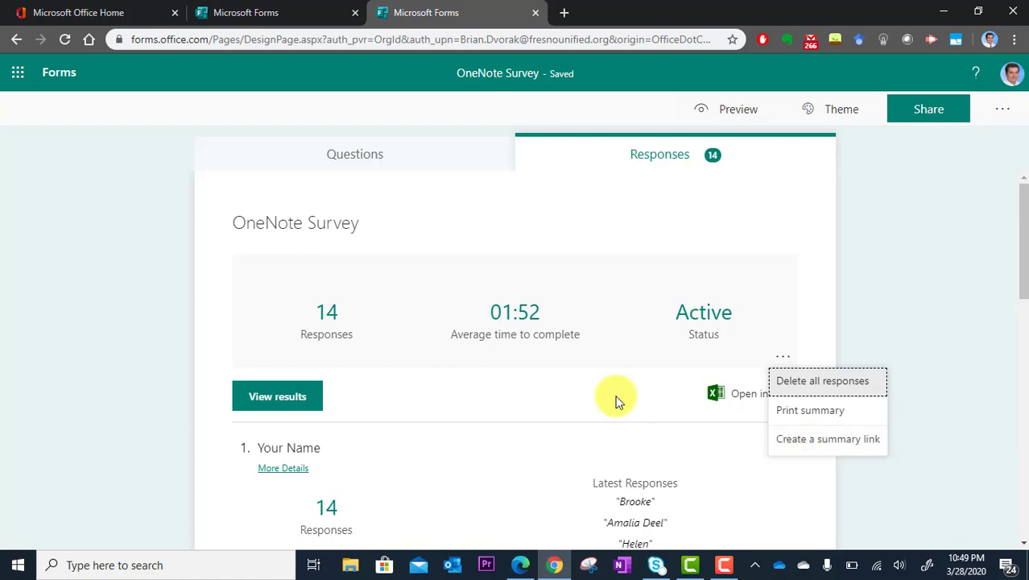
left_click(581, 404)
scroll(812, 478, "down", 3)
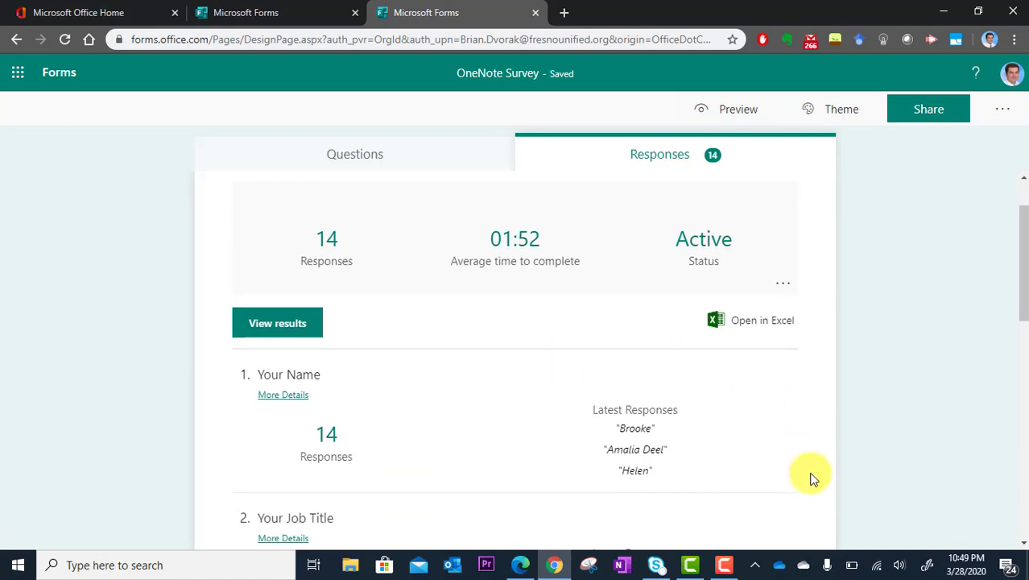
scroll(812, 478, "down", 7)
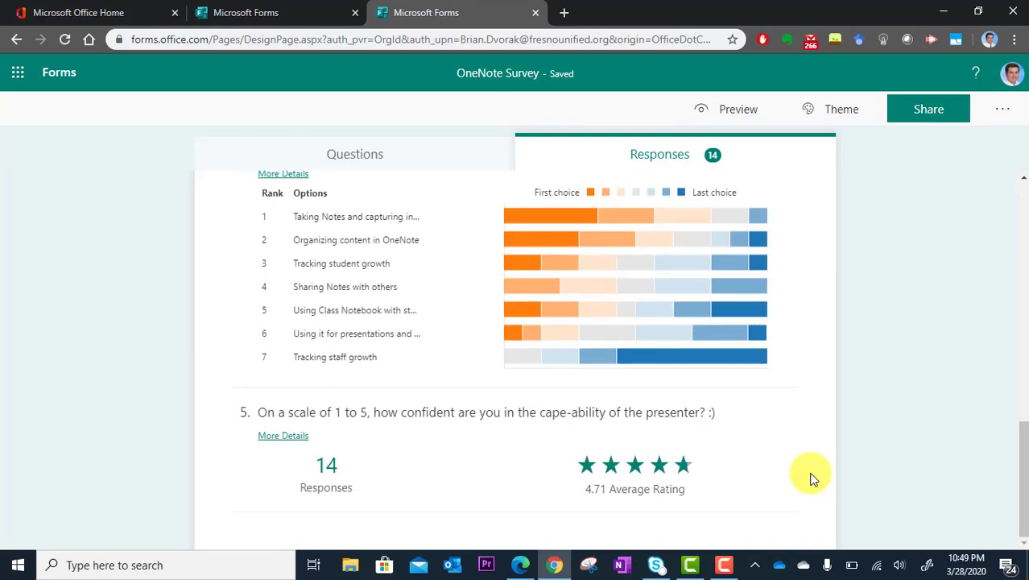
scroll(811, 477, "up", 10)
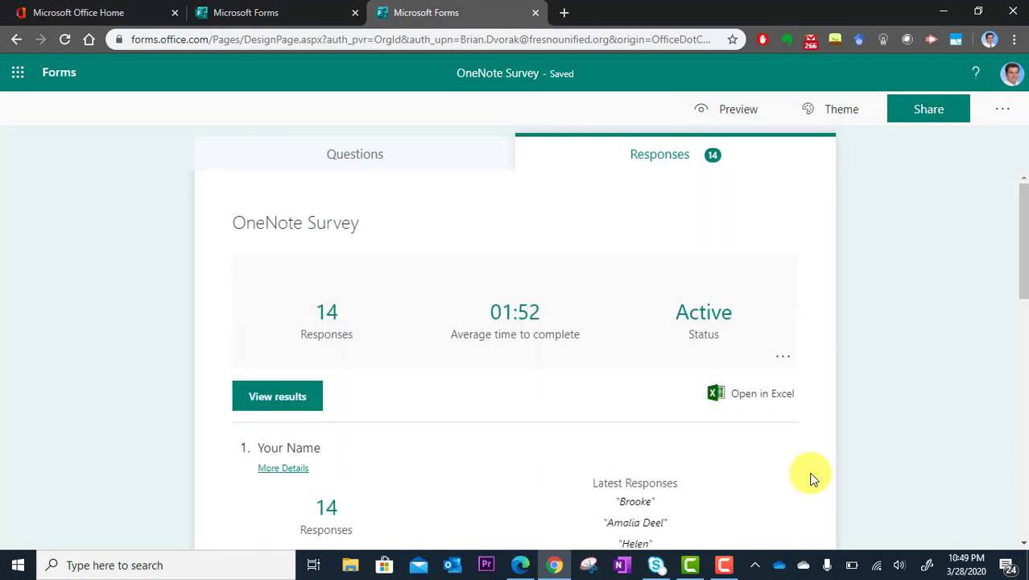